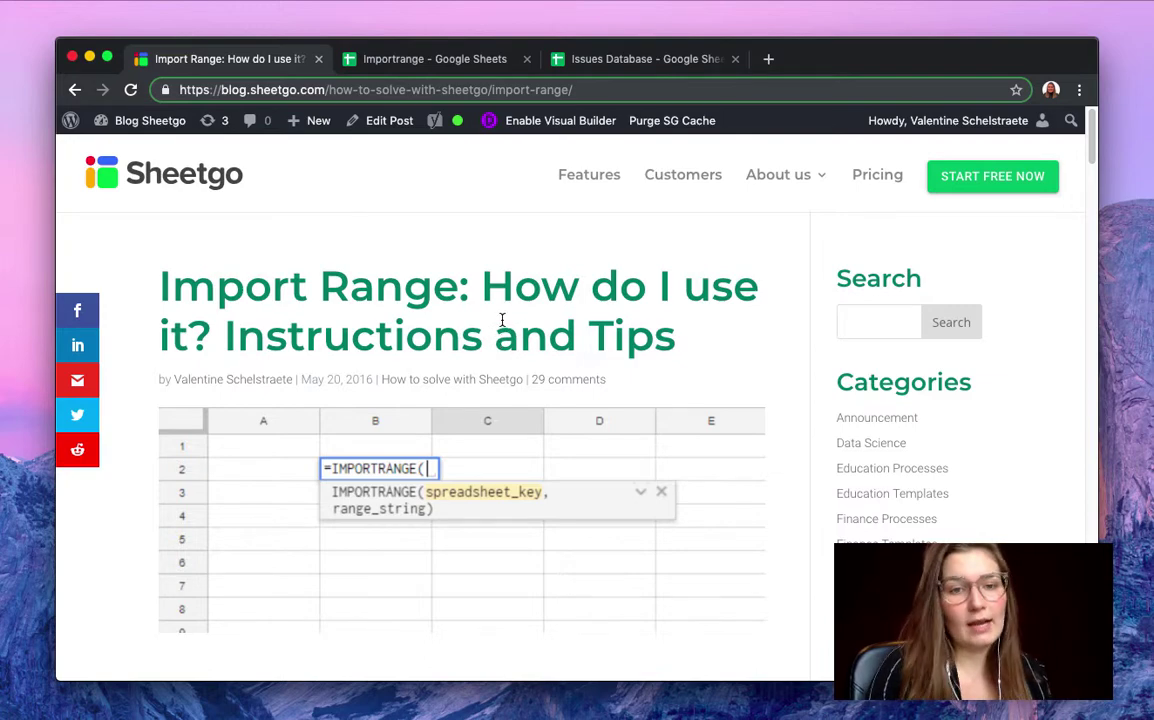
# Step: Scroll through the Sheetgo Import Range article to review its IMPORTRANGE formula example
pyautogui.scroll(-10, 502, 320)
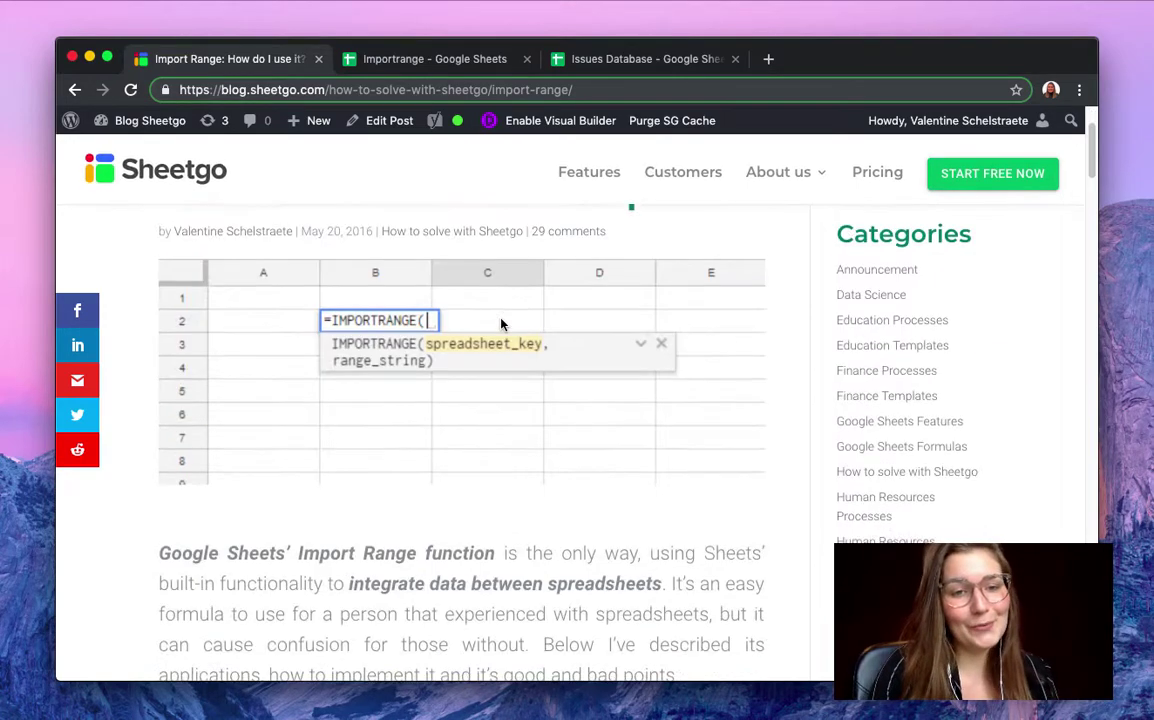
pyautogui.scroll(10, 502, 323)
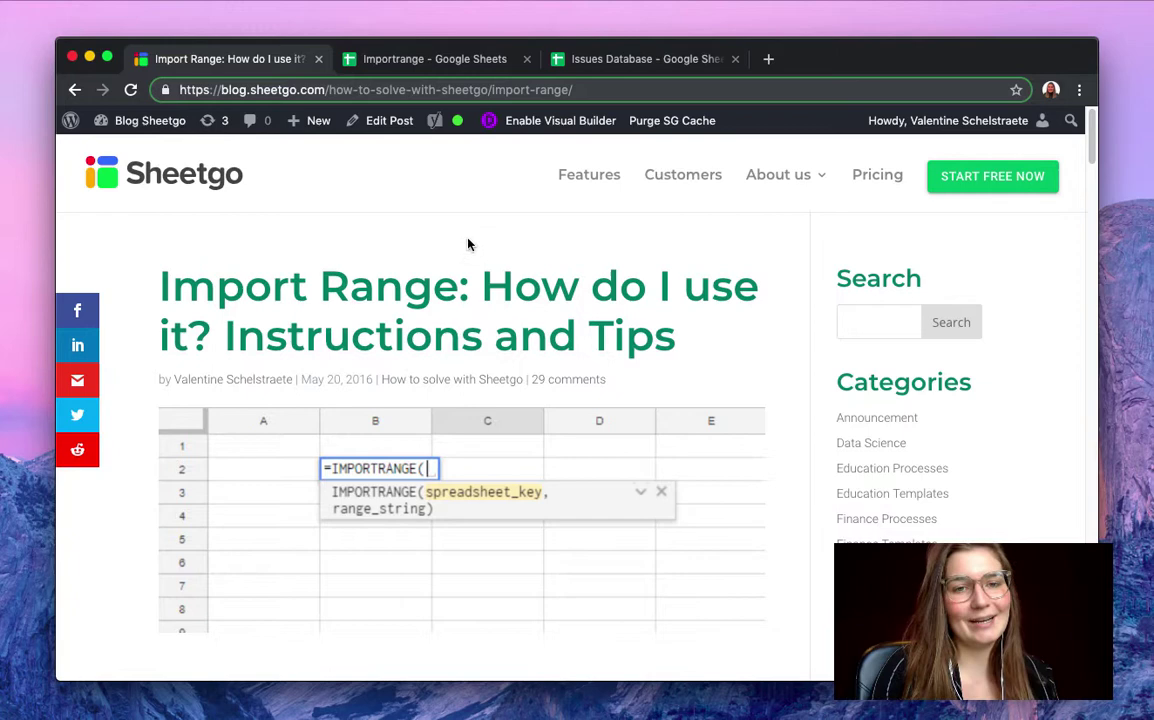
pyautogui.click(410, 58)
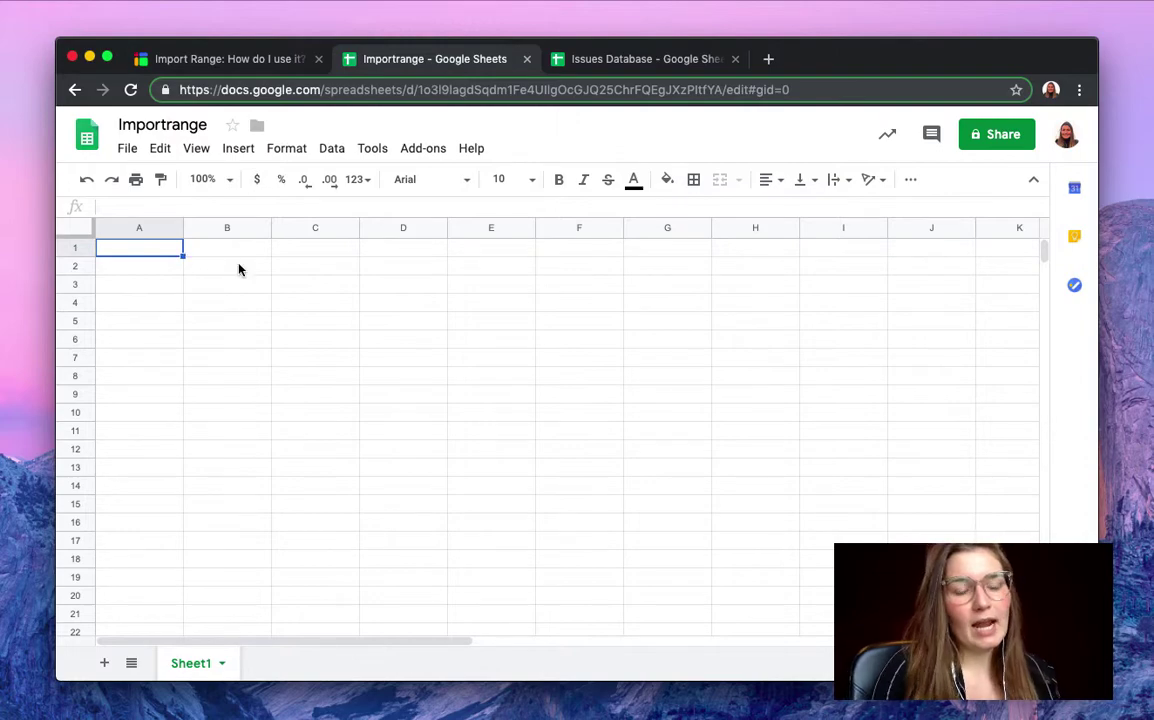
pyautogui.click(655, 58)
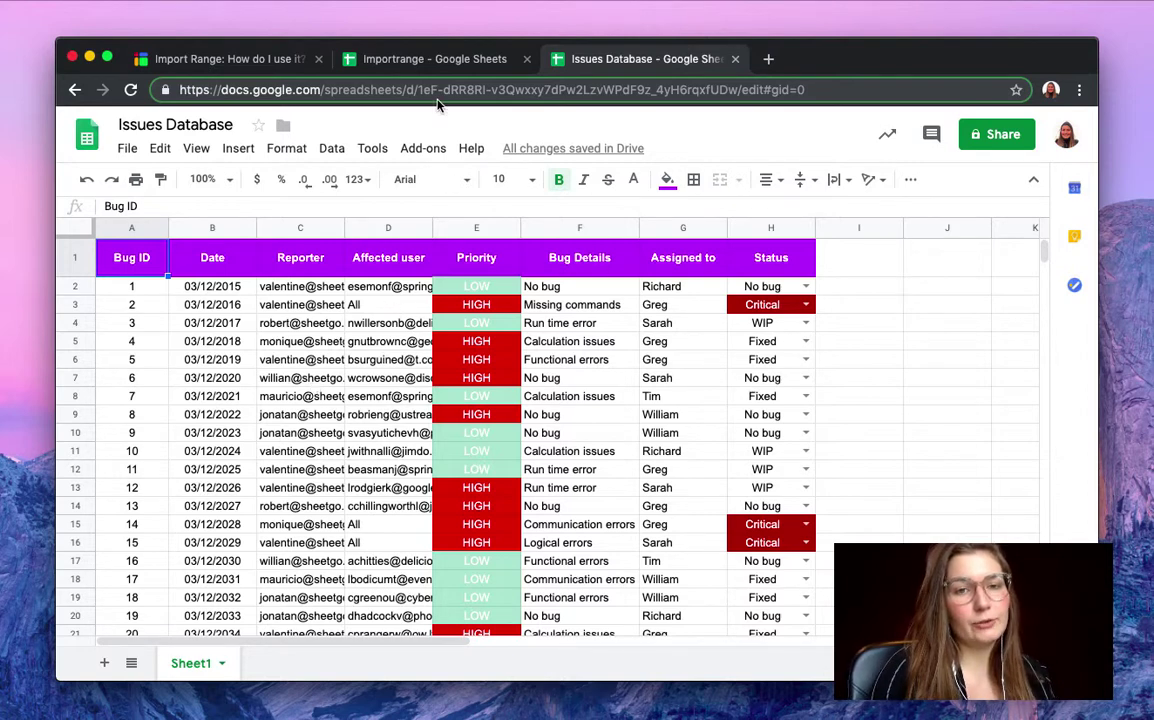
pyautogui.click(396, 60)
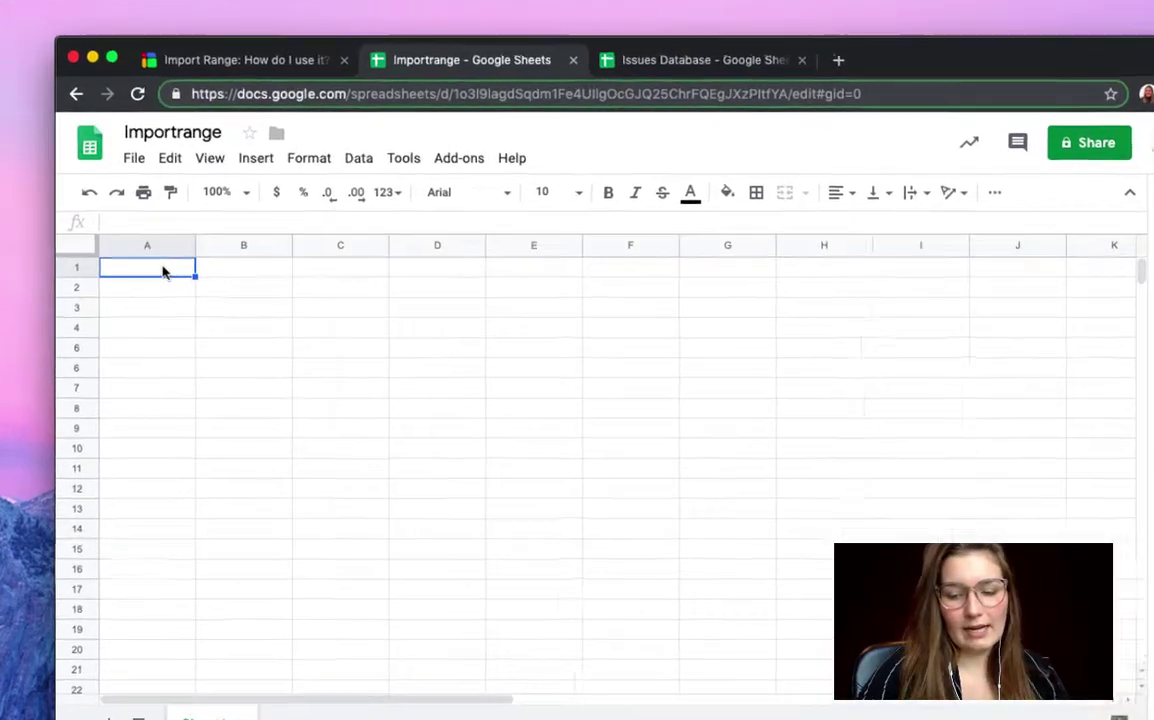
# Step: Start the formula =importrange( in cell A1 of the Importrange sheet
pyautogui.write('=')
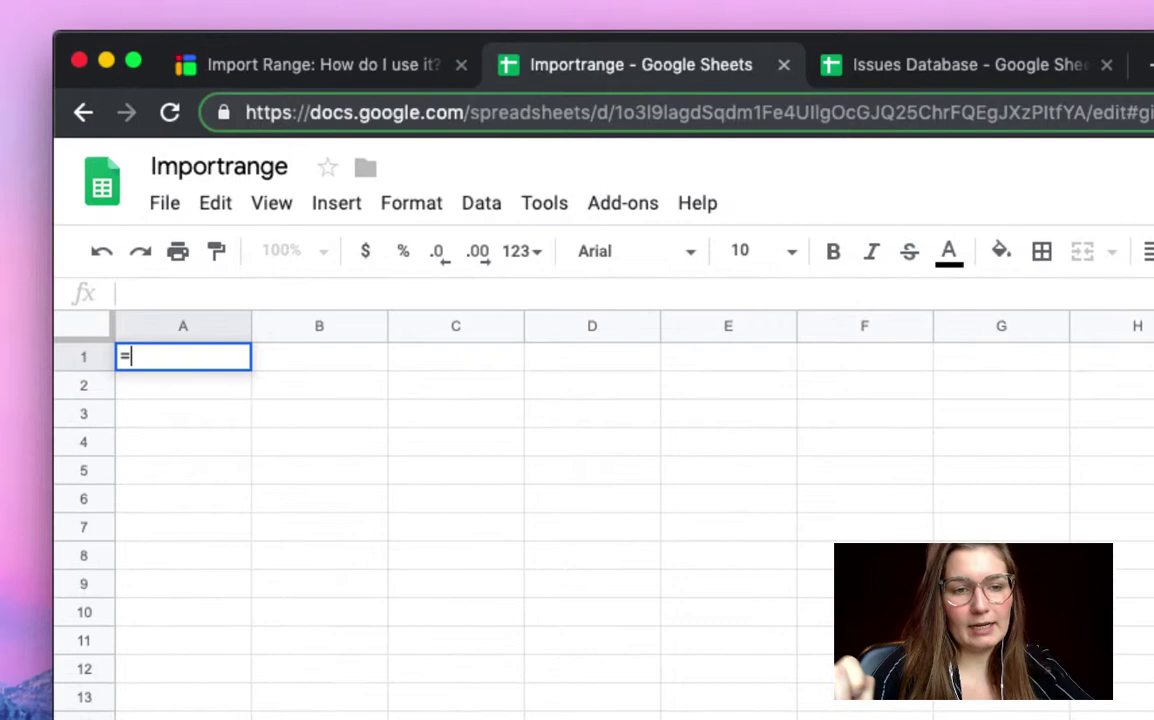
pyautogui.write('importr')
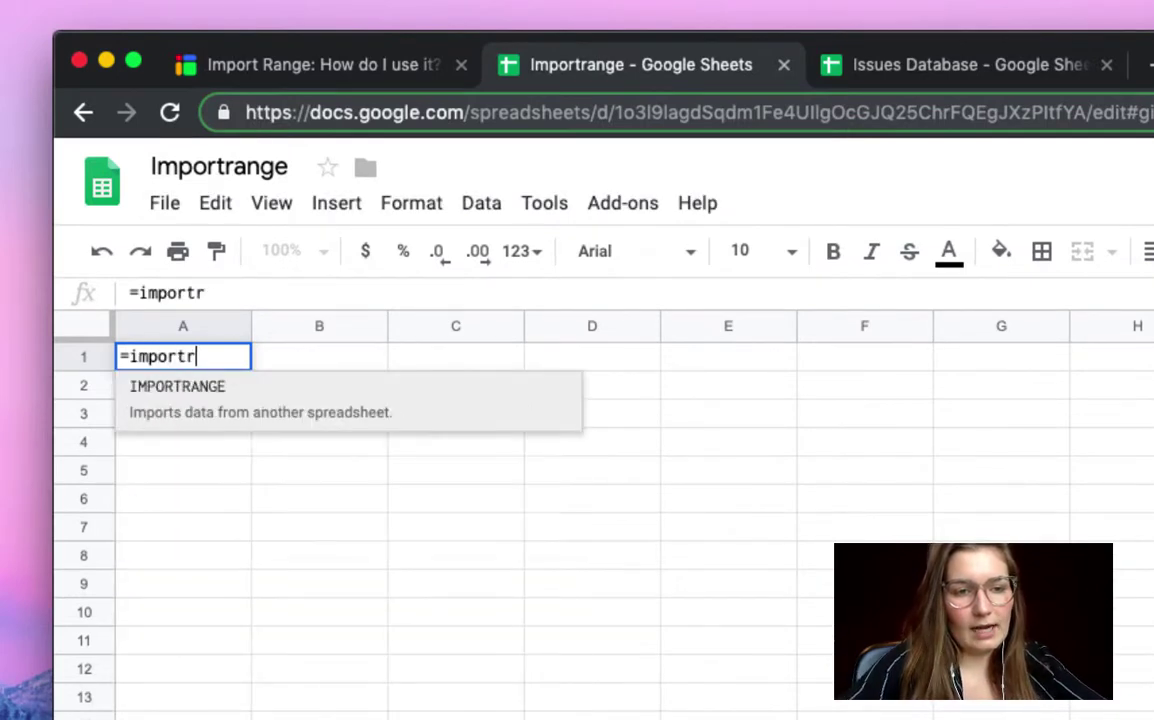
pyautogui.write('ange(')
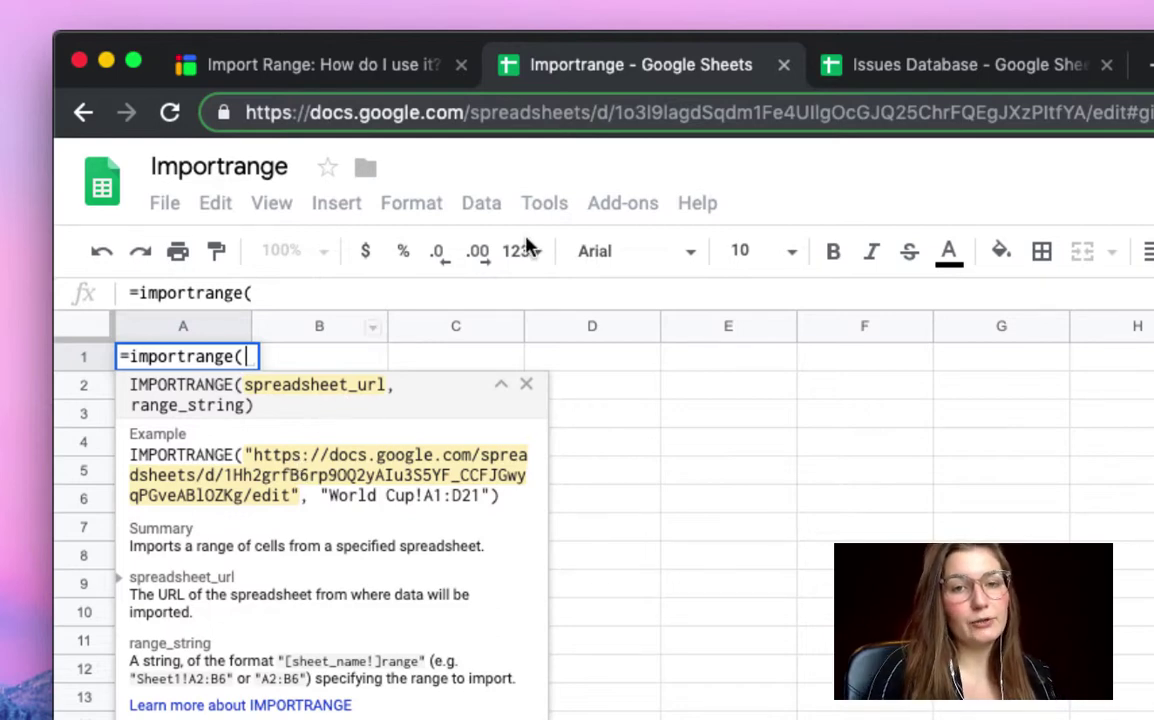
# Step: Copy the Issues Database spreadsheet ID, the part of its web address after /d/
pyautogui.click(958, 68)
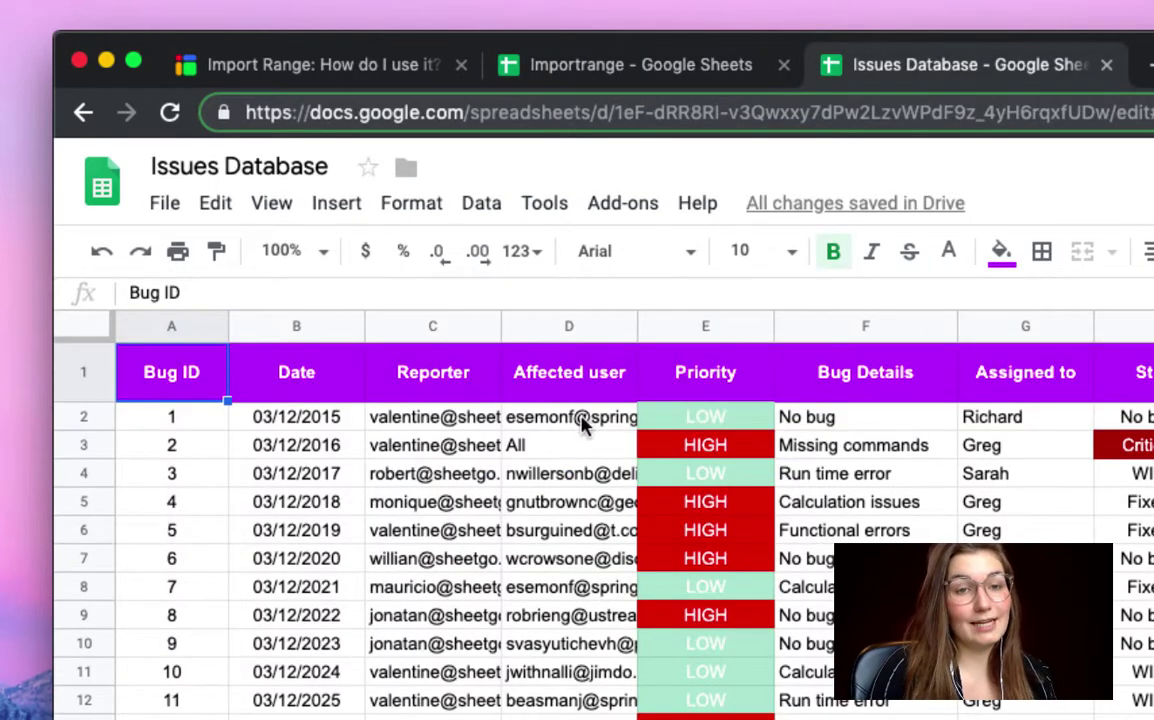
pyautogui.click(438, 112)
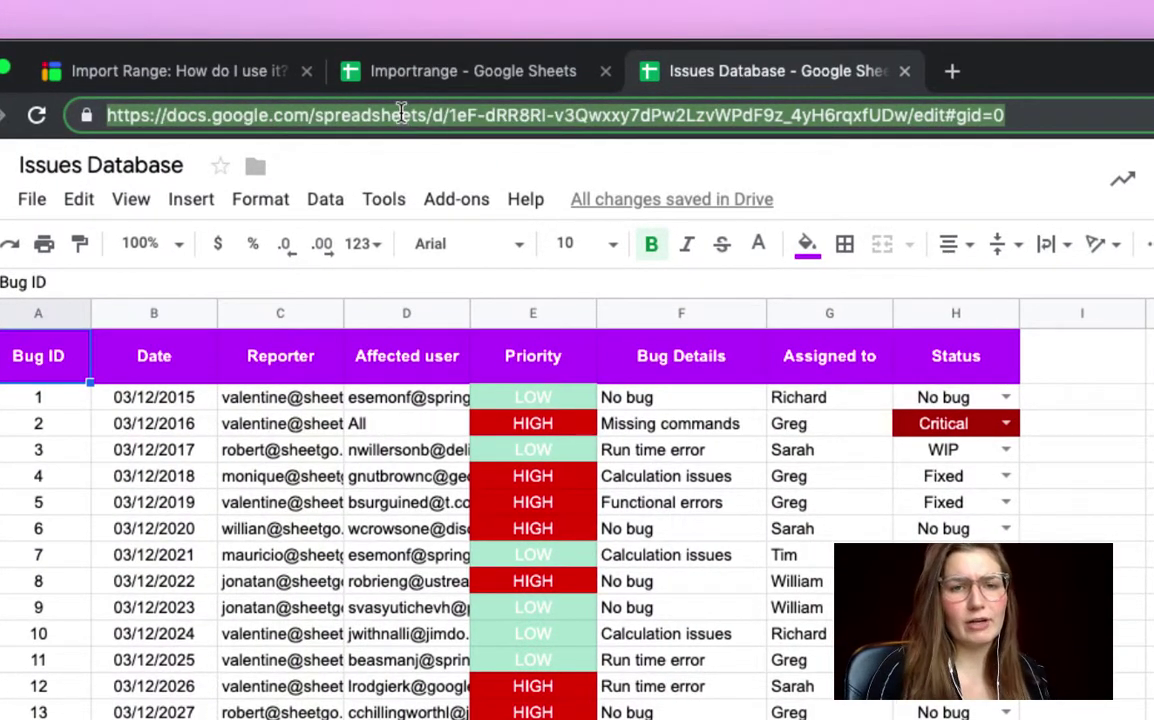
pyautogui.click(440, 114)
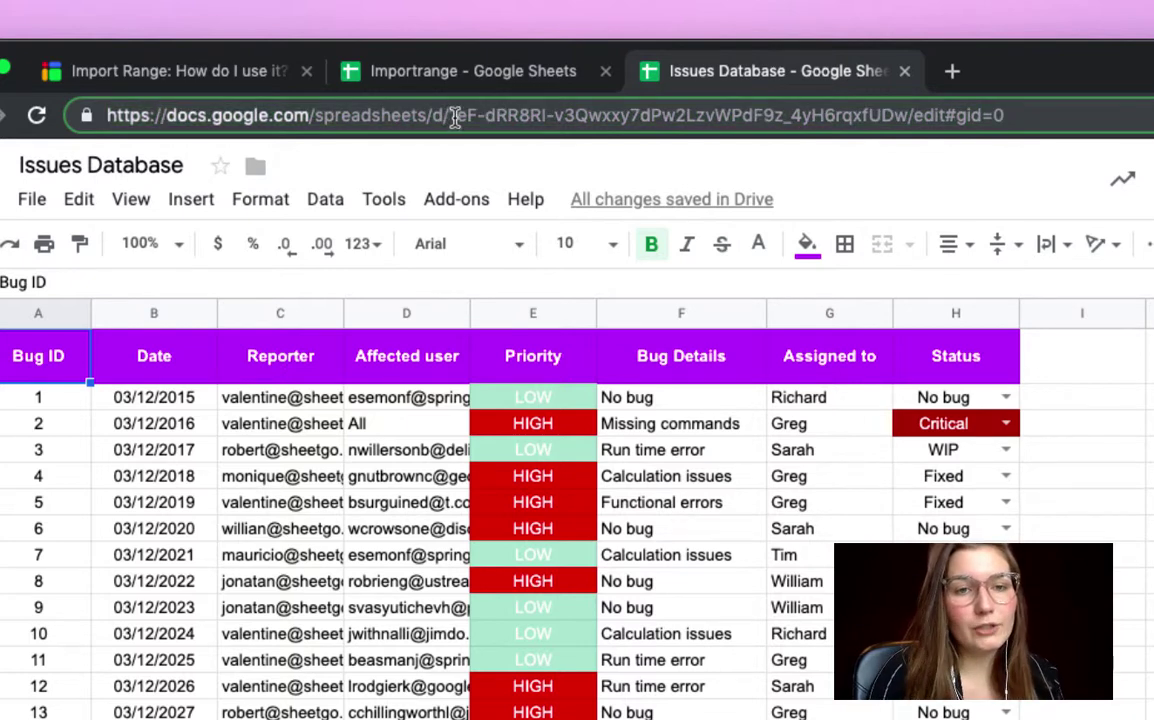
pyautogui.moveTo(451, 115); pyautogui.dragTo(907, 115)
pyautogui.press('super+c')
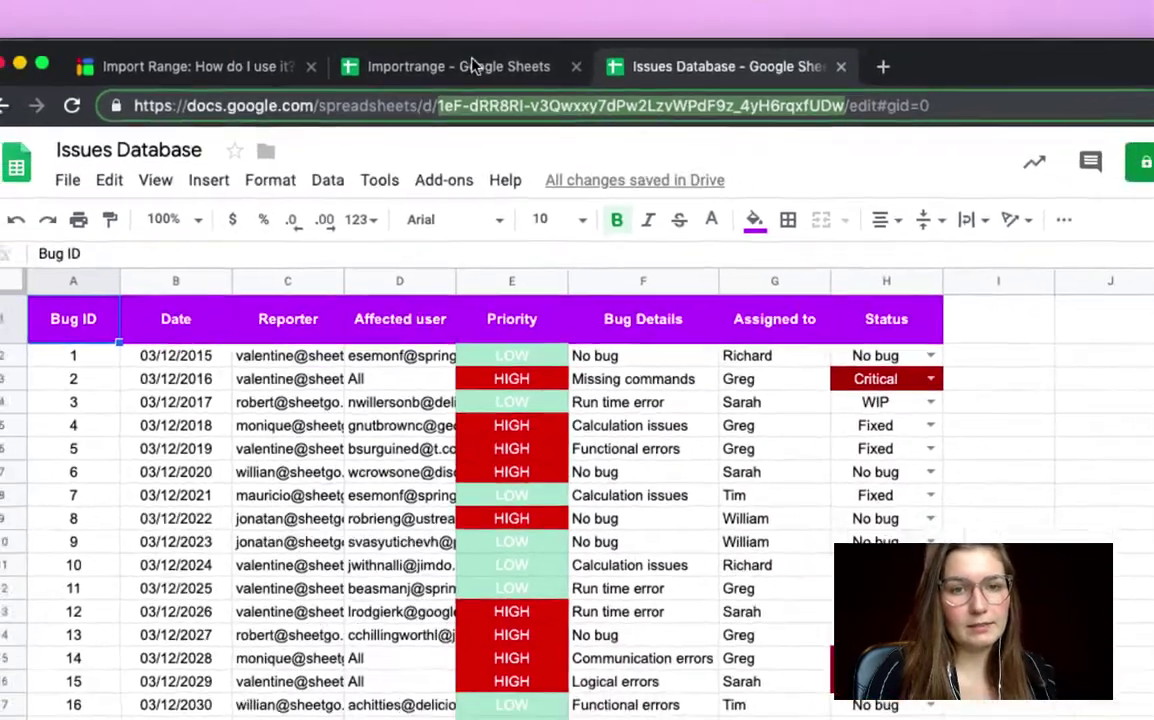
# Step: Paste the Issues Database ID in quotes as the first IMPORTRANGE argument, followed by a comma
pyautogui.click(473, 71)
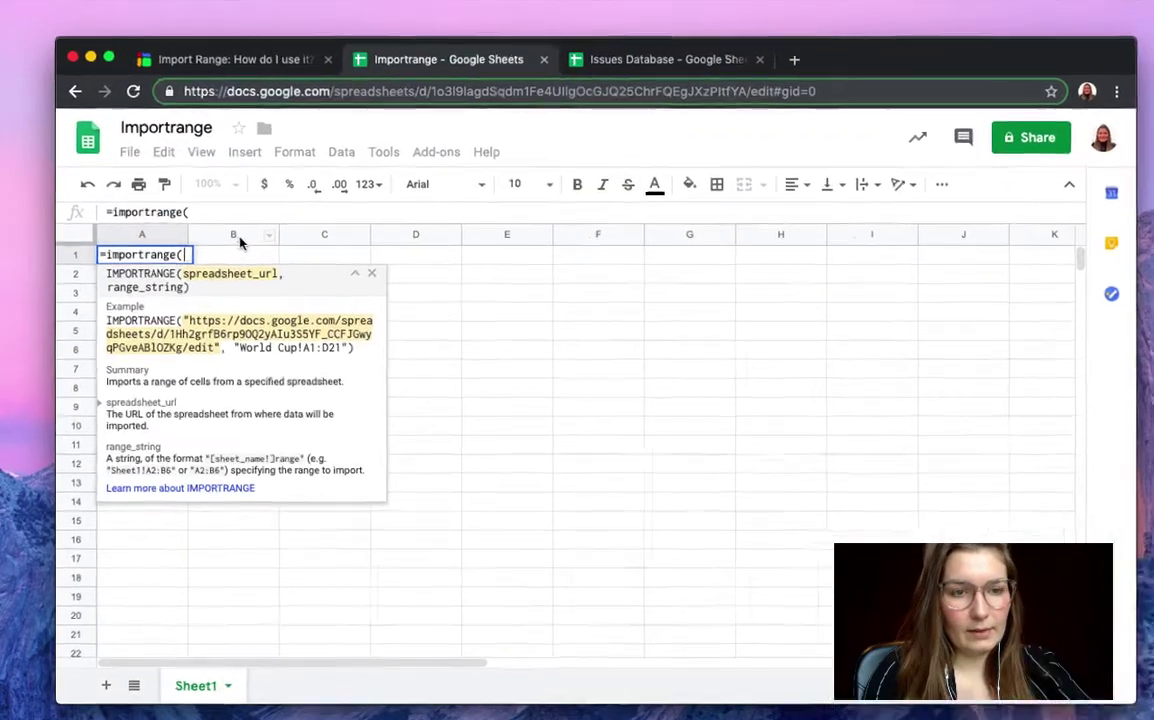
pyautogui.write('"')
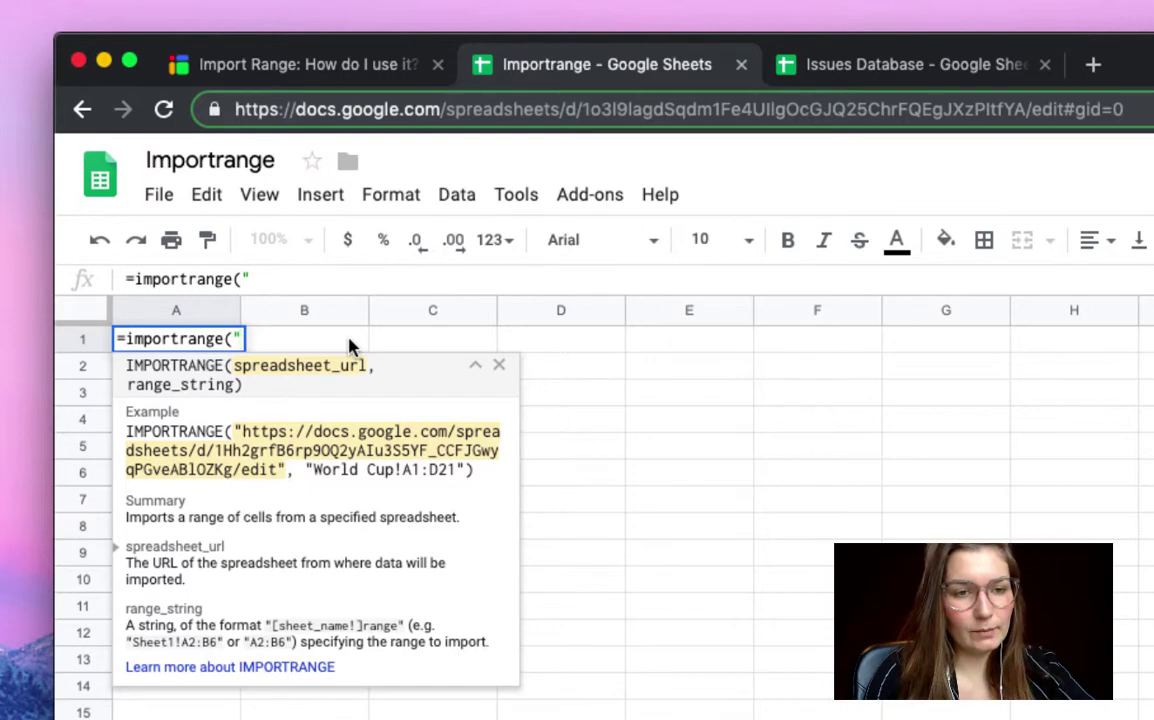
pyautogui.press('super+v')
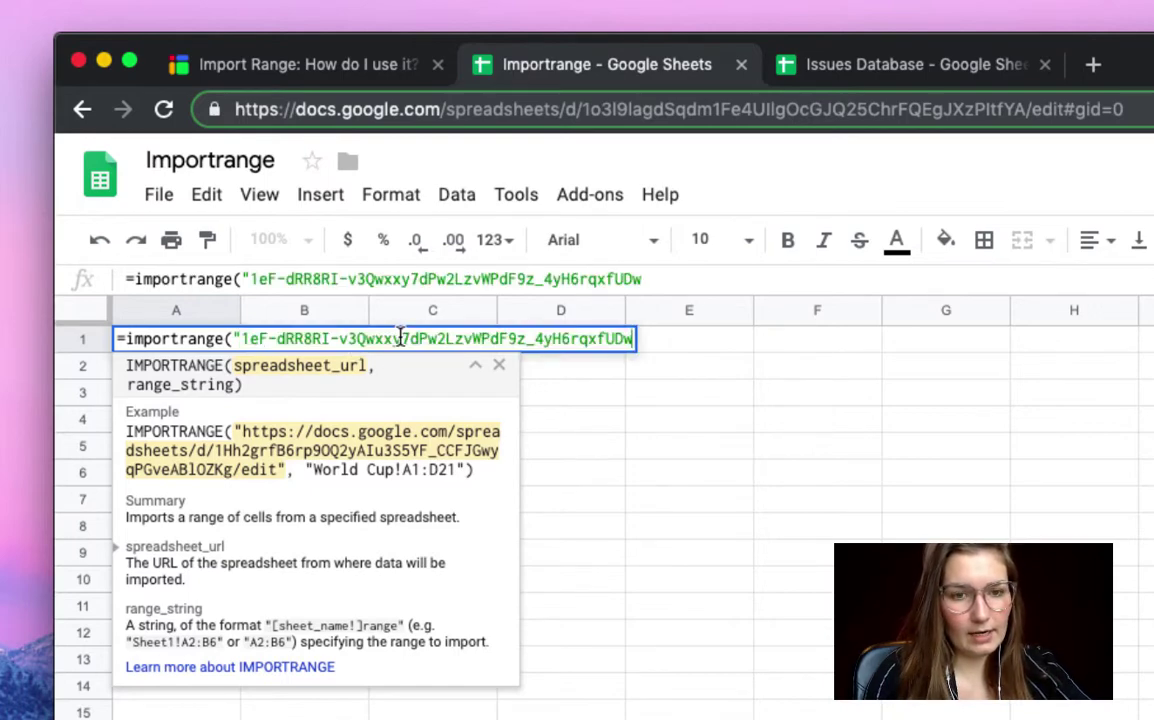
pyautogui.write('"')
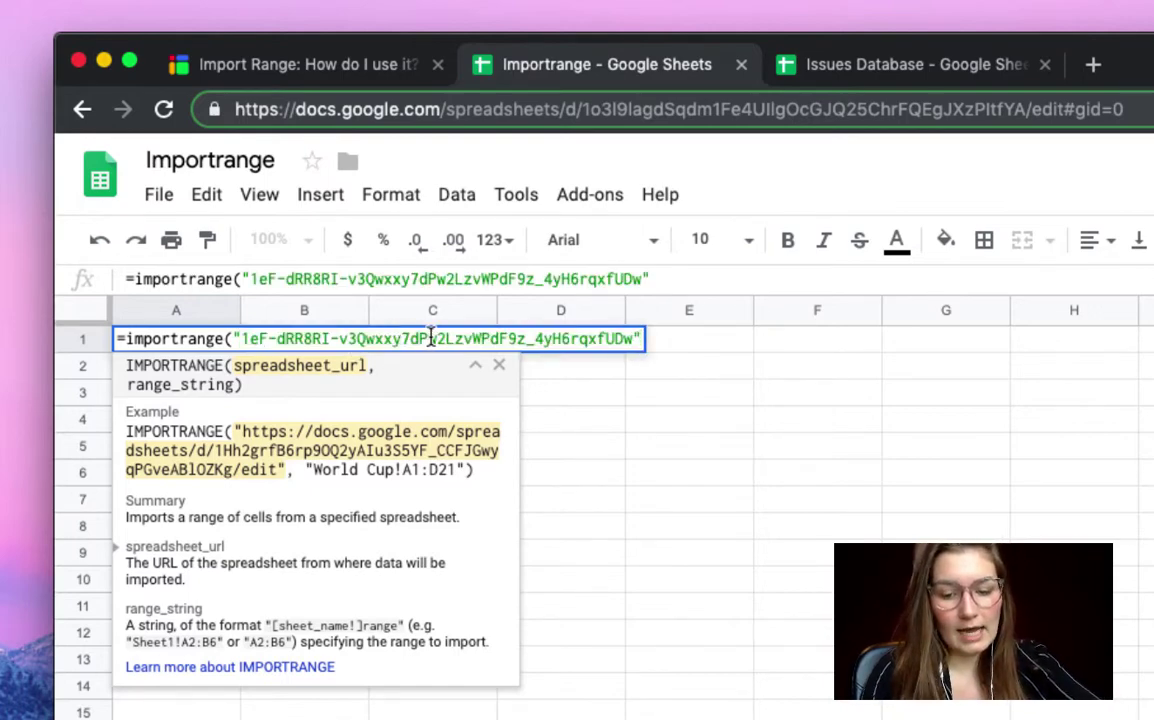
pyautogui.write(',')
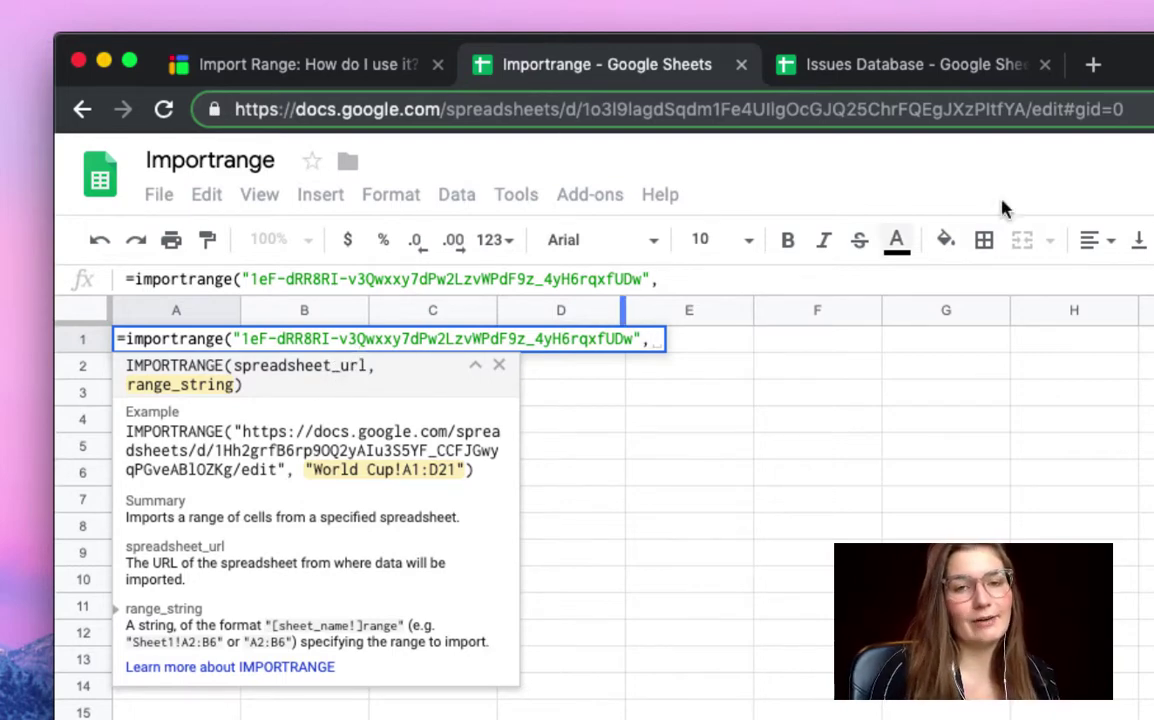
# Step: Confirm in Issues Database that Bug Details and Assigned to occupy F1:G11
pyautogui.click(888, 65)
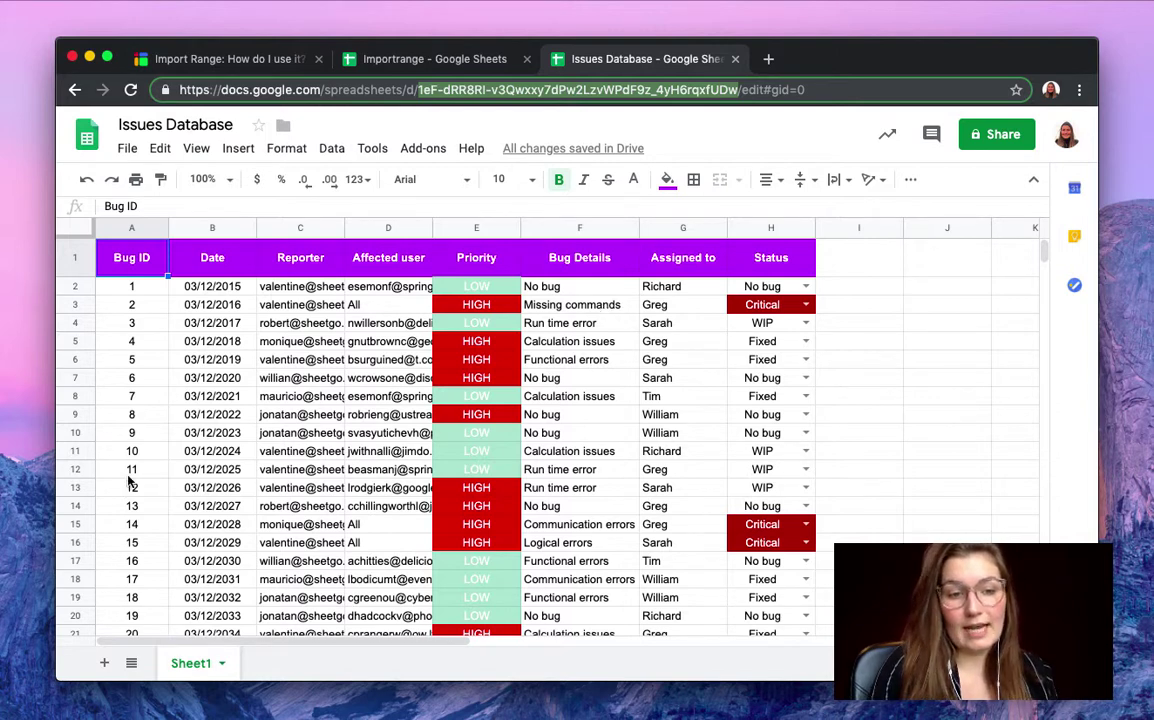
pyautogui.moveTo(554, 254); pyautogui.dragTo(673, 457)
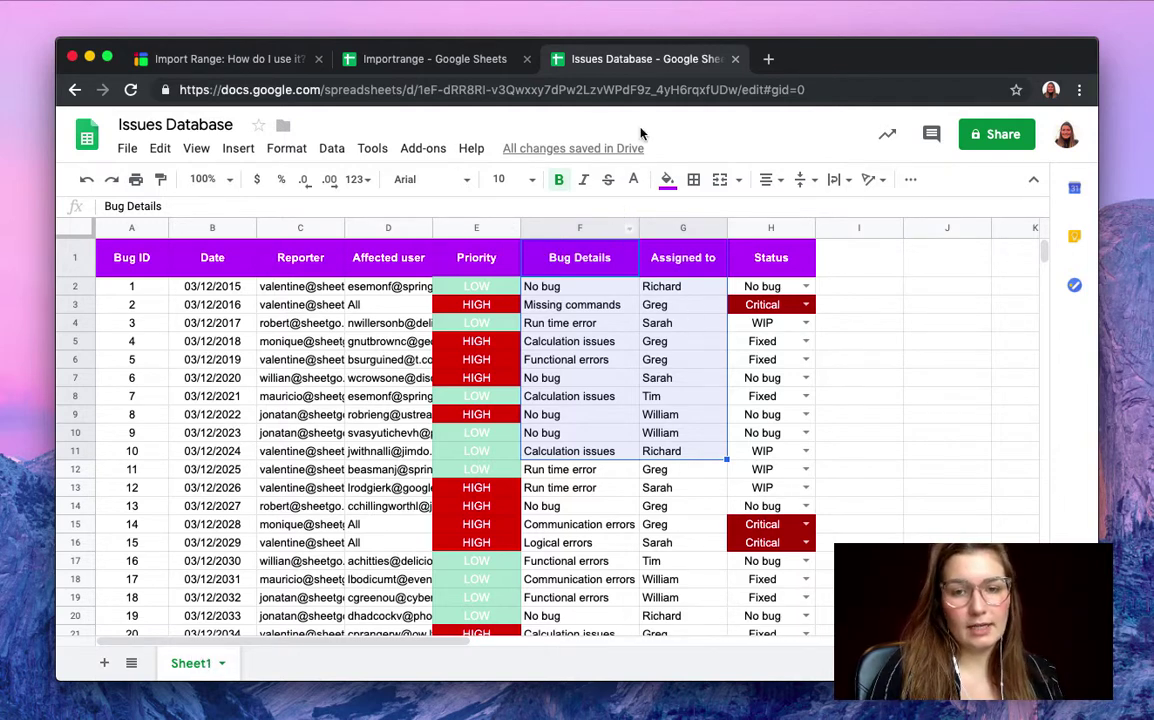
pyautogui.click(440, 64)
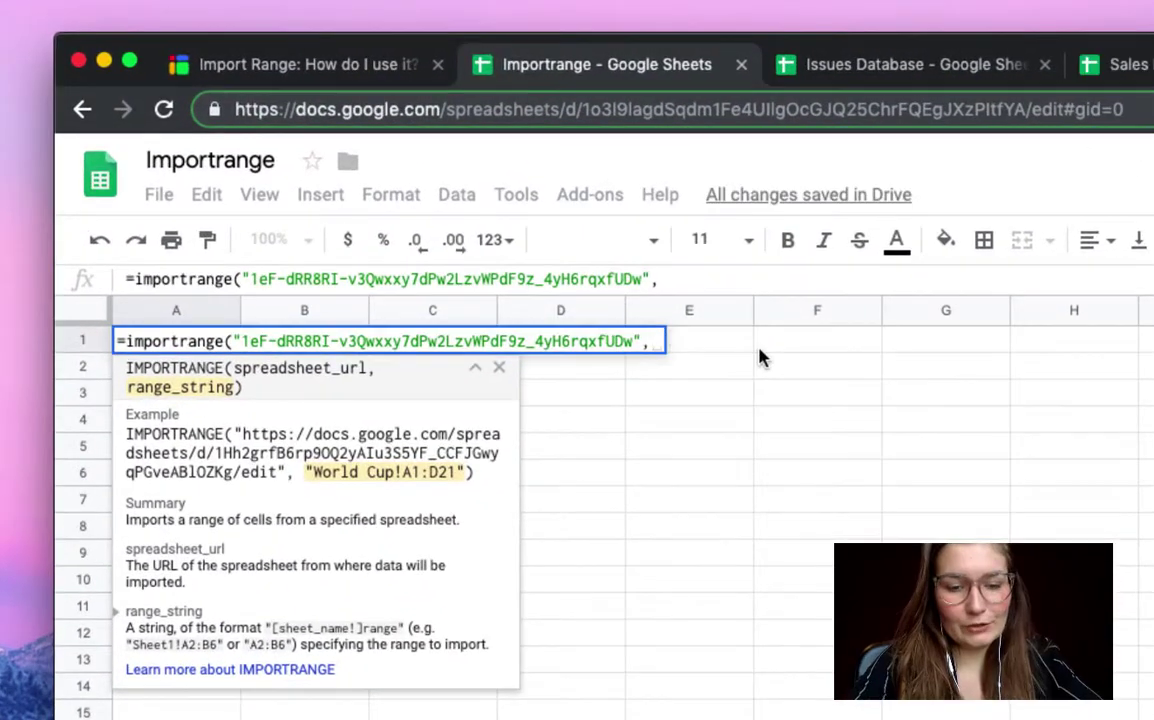
# Step: Finish the A1 formula with range "Sheet1!F1:G11", enter it, and inspect the #REF! error
pyautogui.write('"')
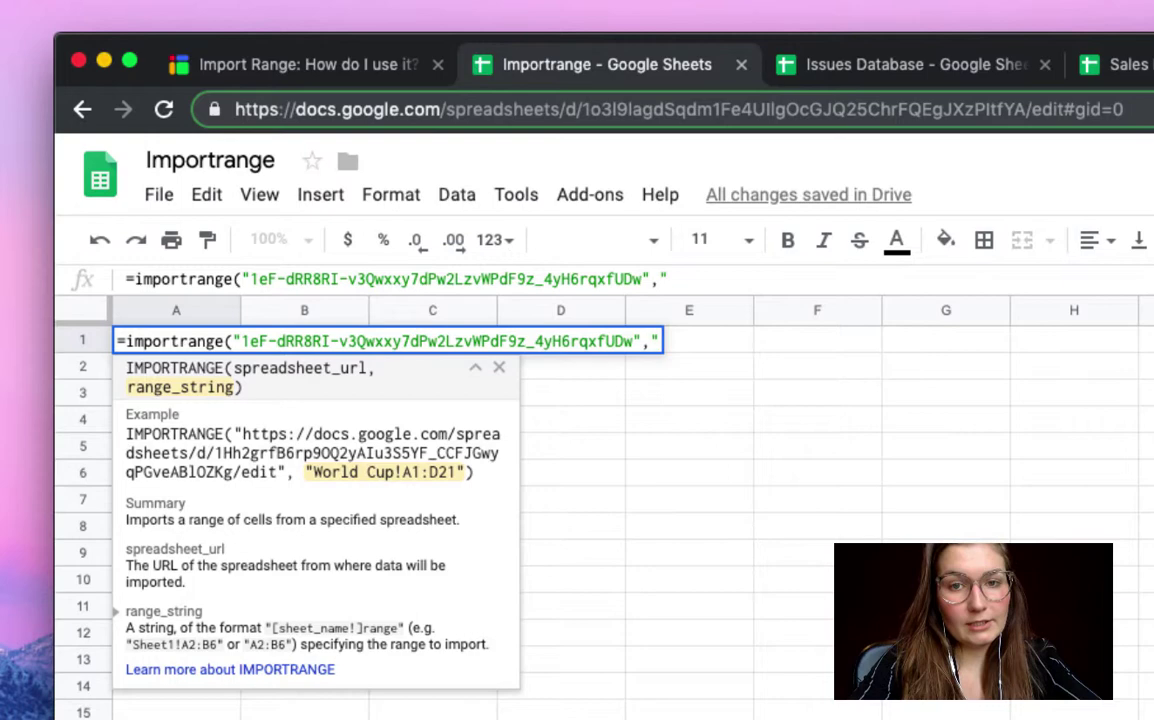
pyautogui.write('Sheet')
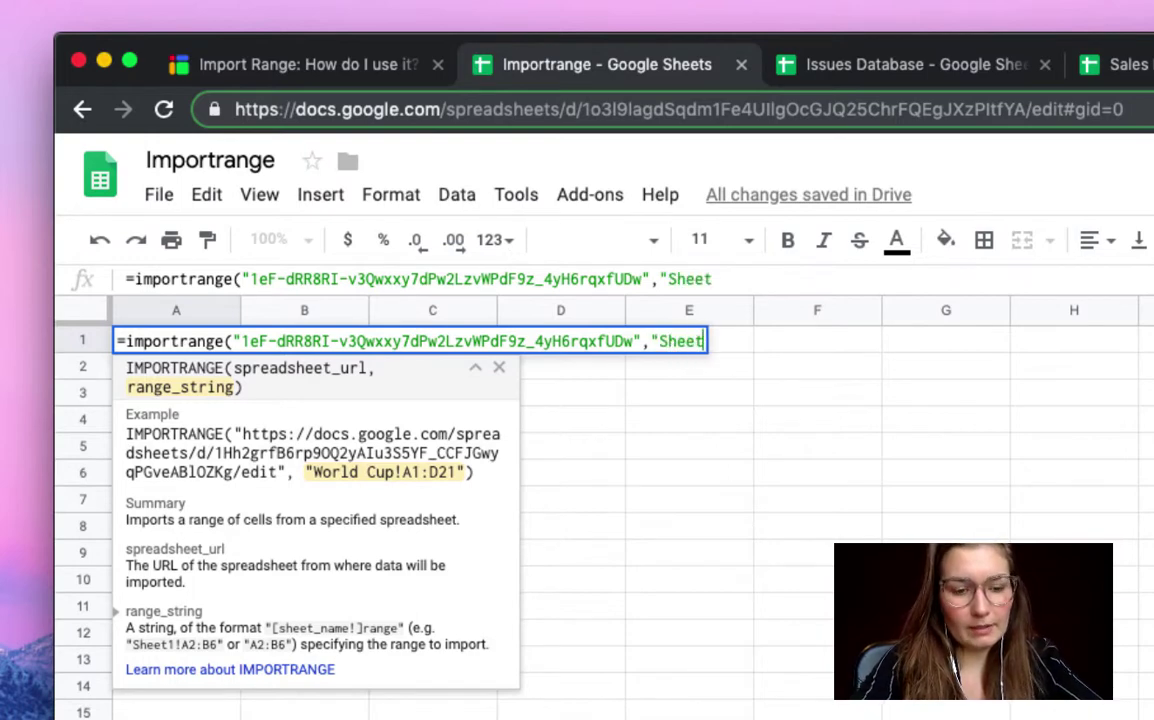
pyautogui.write('1!')
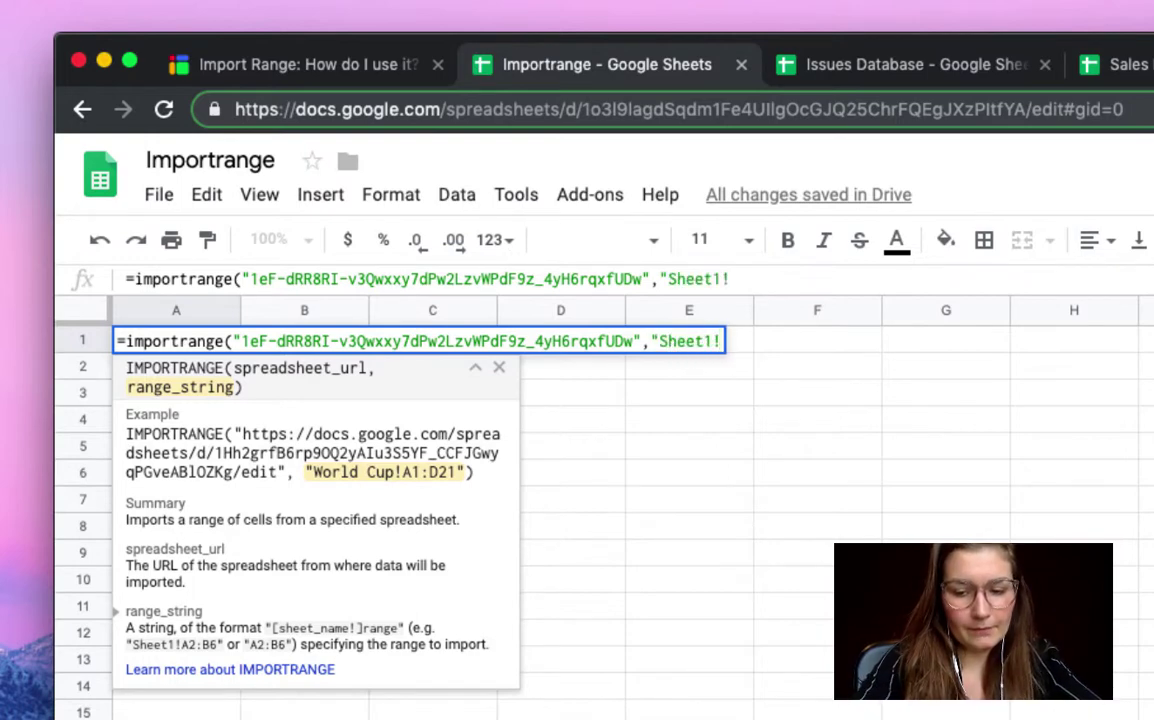
pyautogui.write('F')
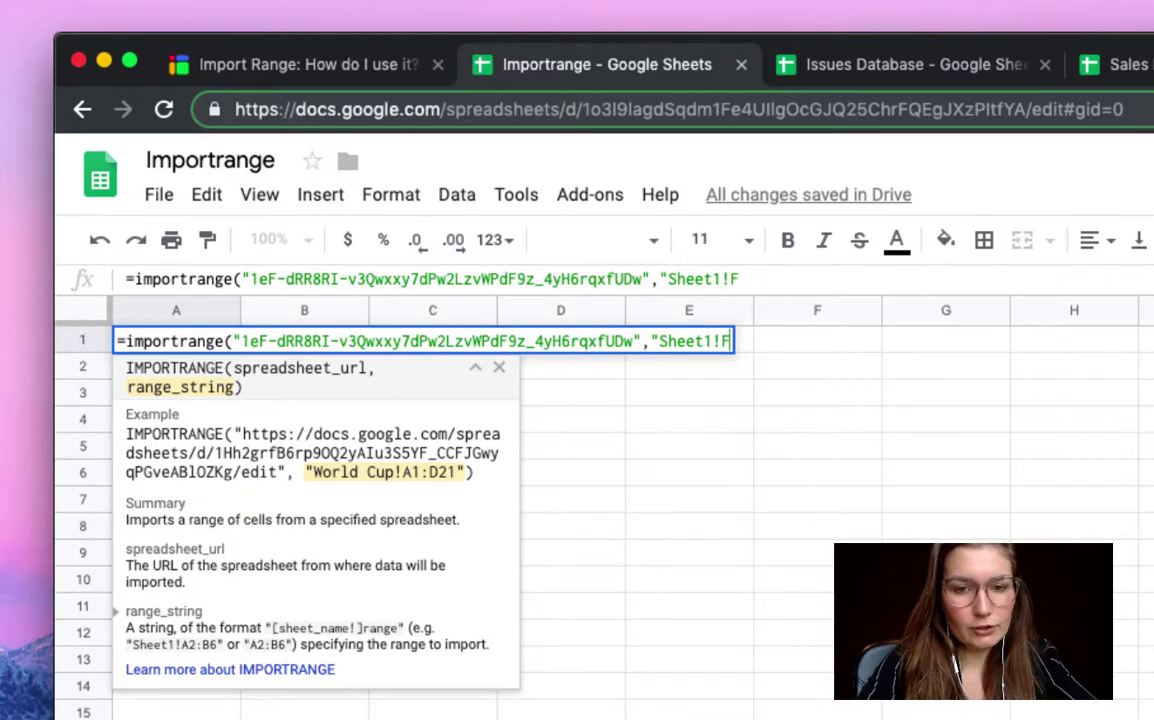
pyautogui.write('1:')
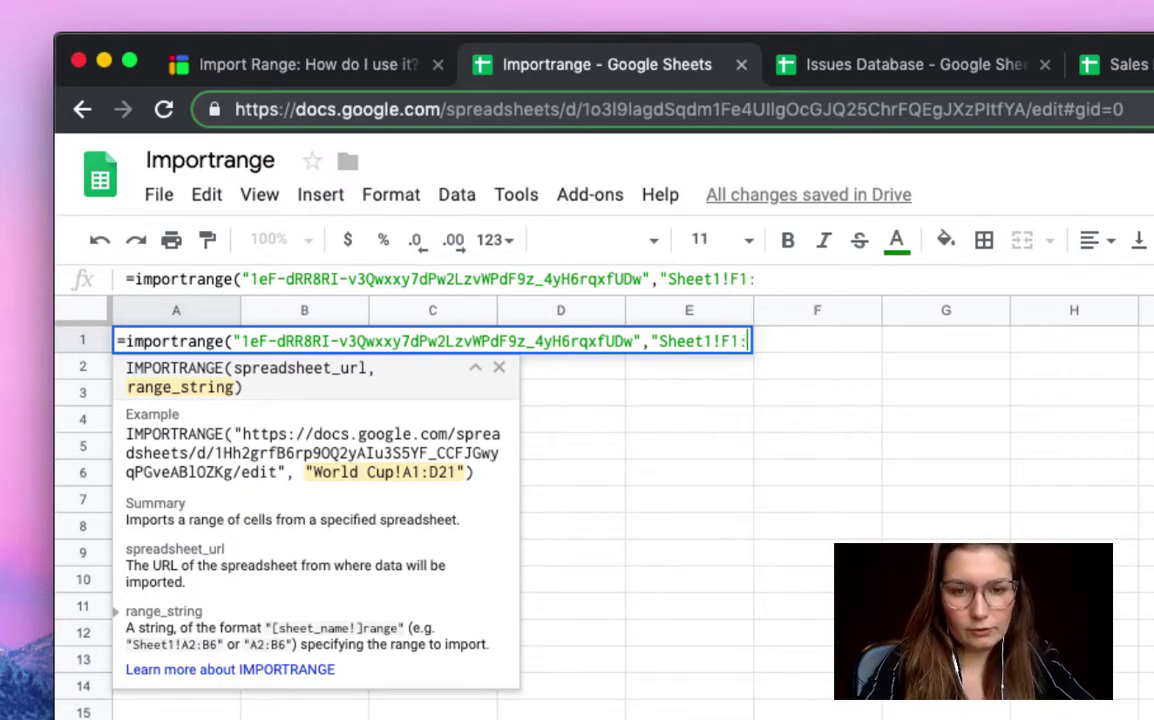
pyautogui.write('G11"')
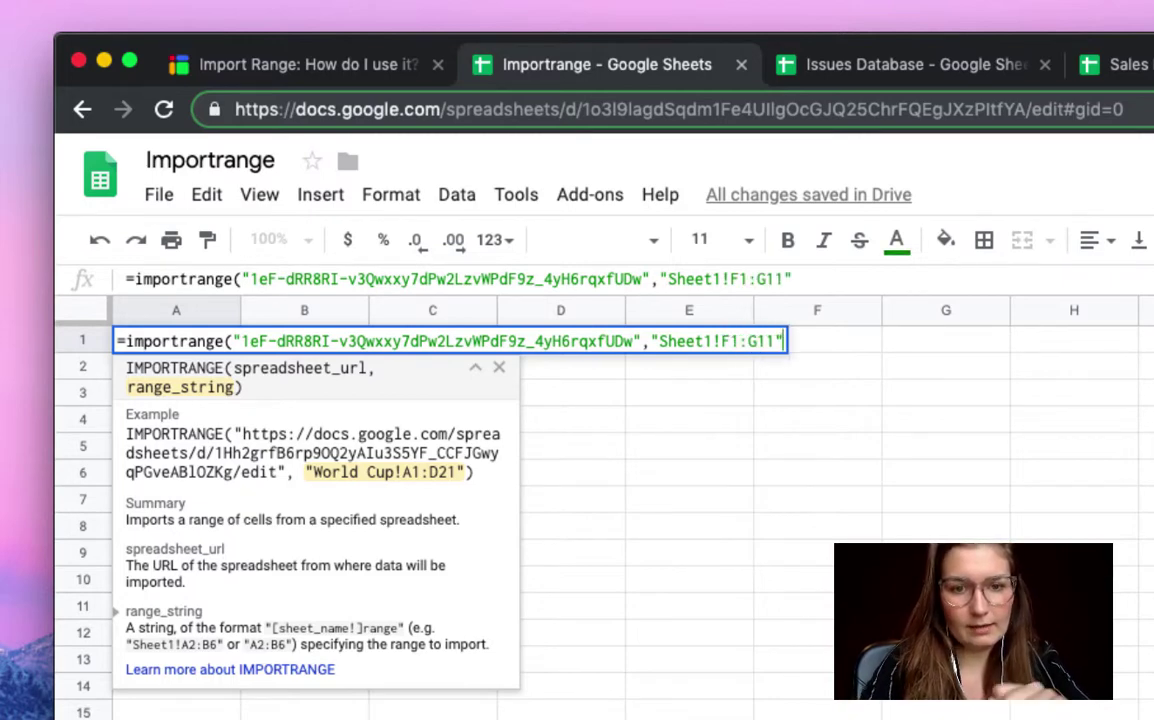
pyautogui.write(')')
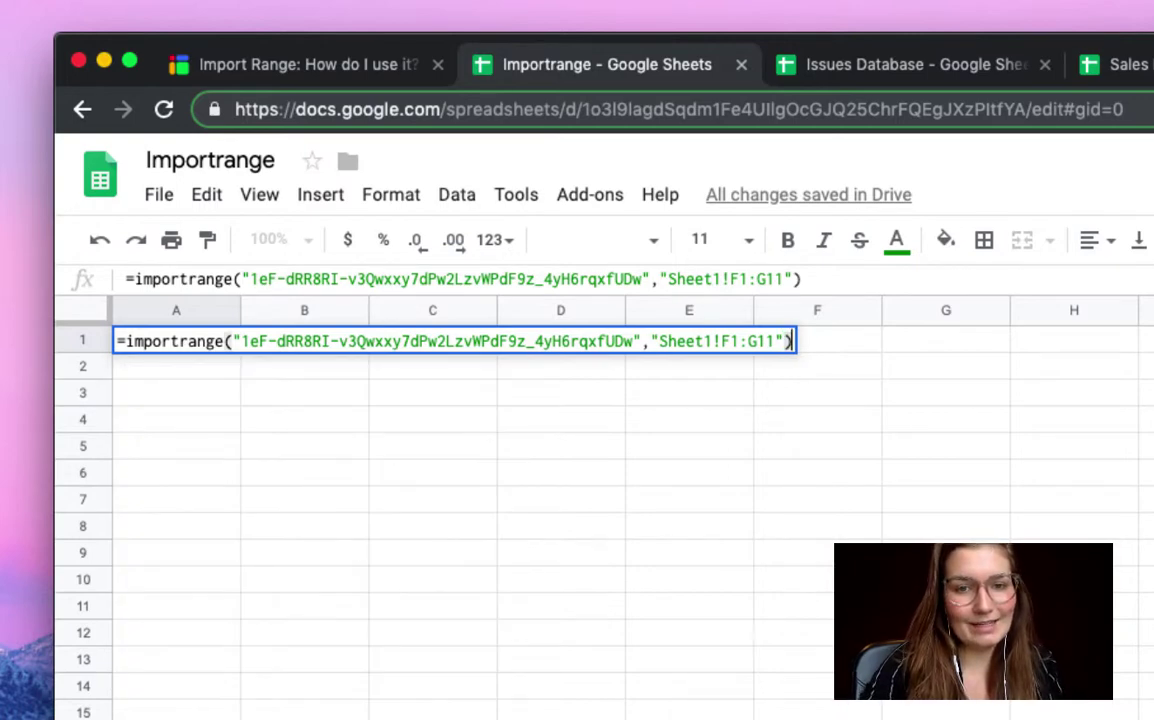
pyautogui.press('Return')
pyautogui.click(222, 346)
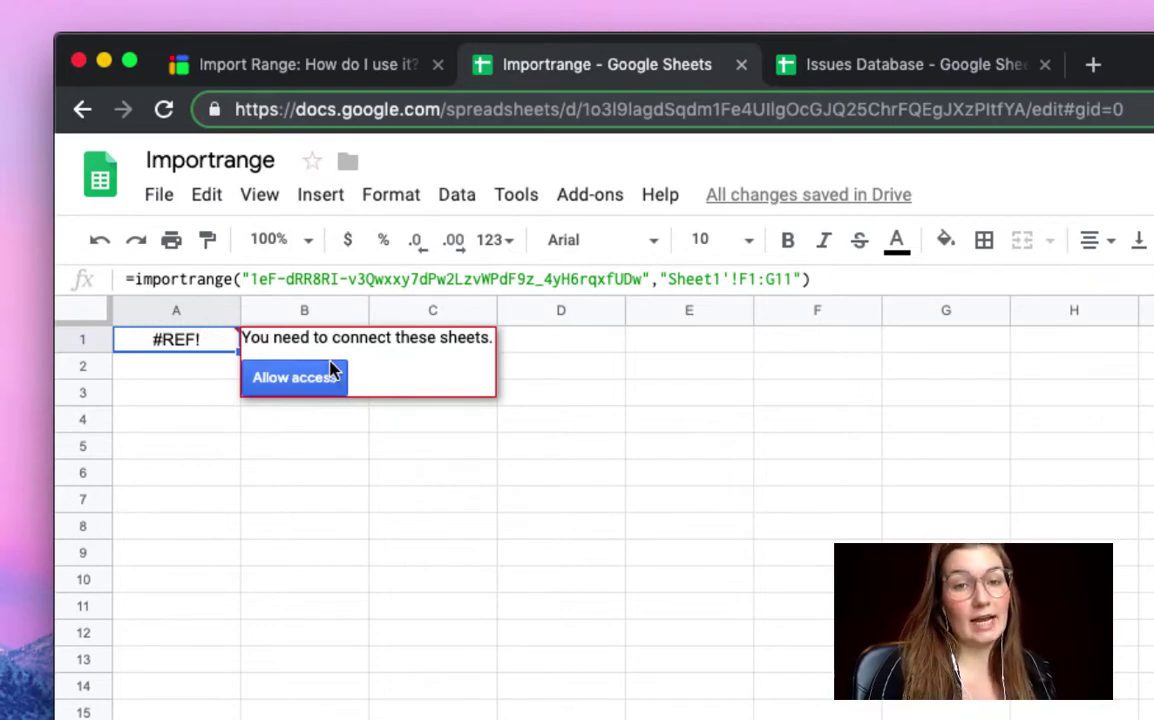
# Step: Allow access so Bug Details and Assigned to import into A1:B11
pyautogui.click(296, 380)
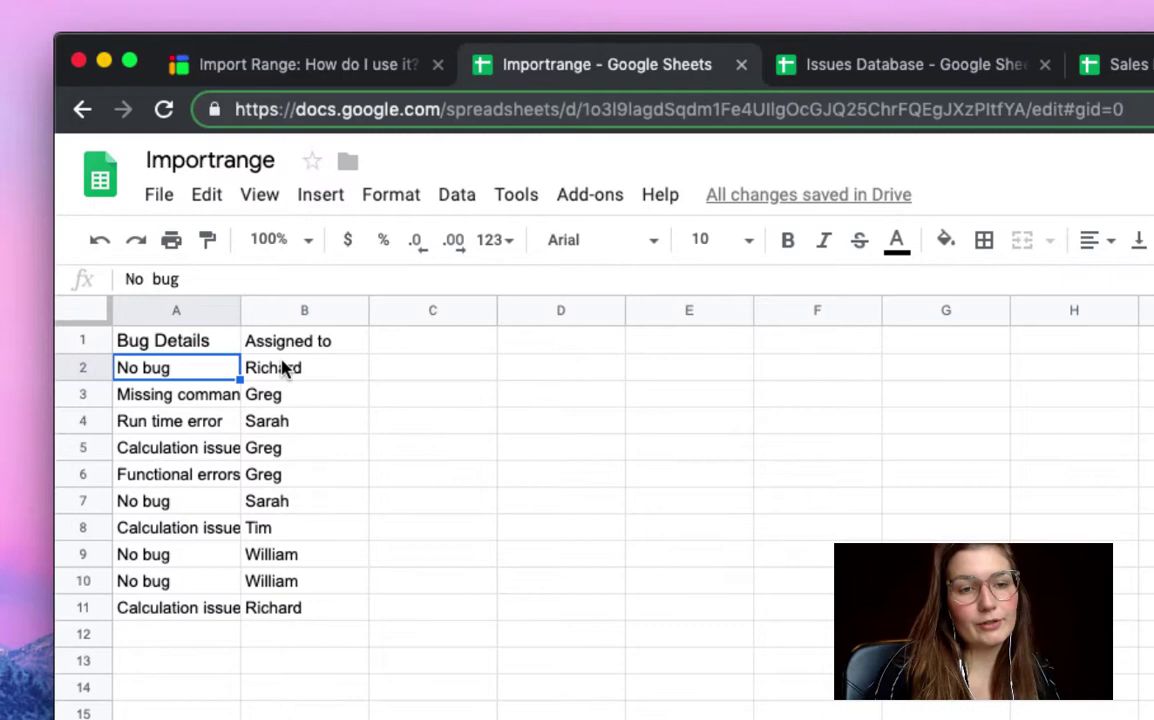
pyautogui.click(164, 340)
pyautogui.click(355, 665)
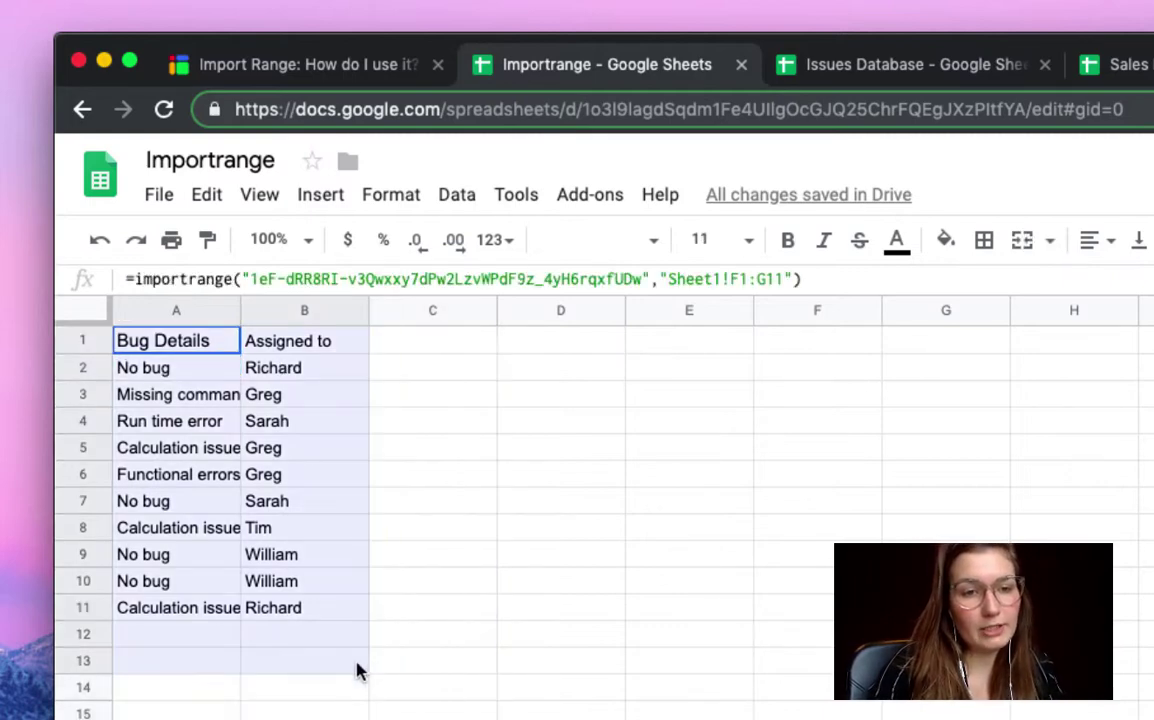
pyautogui.moveTo(152, 342)
pyautogui.mouseDown()
pyautogui.moveTo(263, 368)
pyautogui.moveTo(278, 602)
pyautogui.mouseUp()
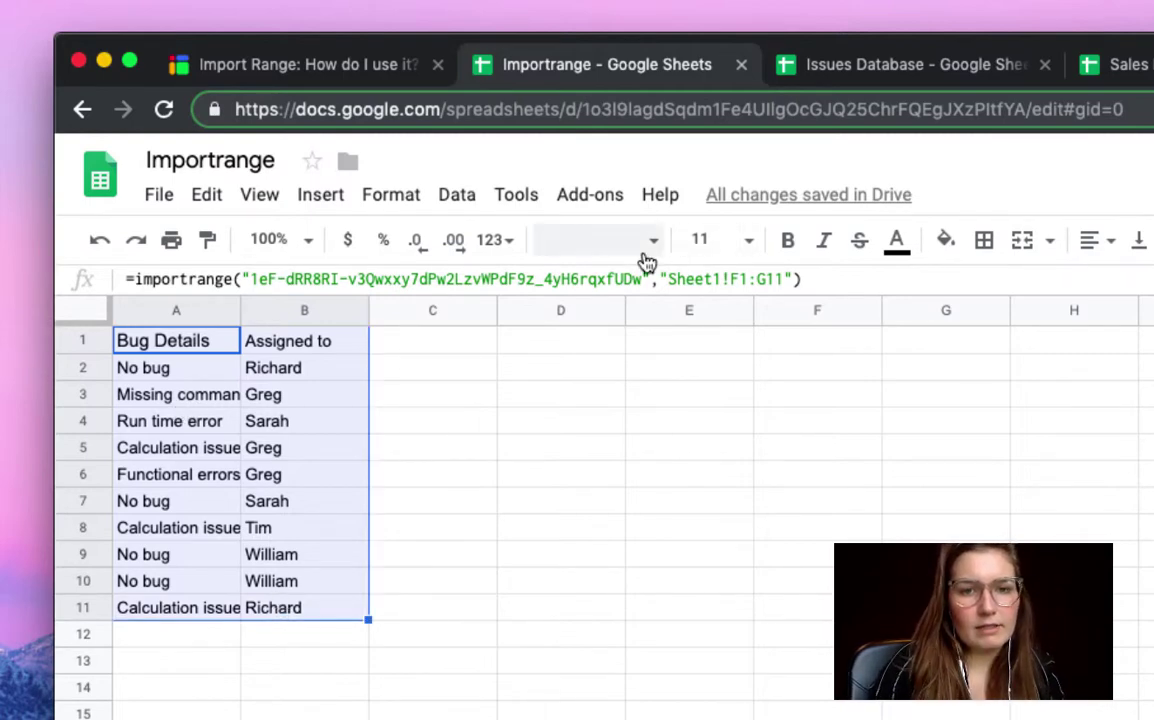
pyautogui.click(345, 452)
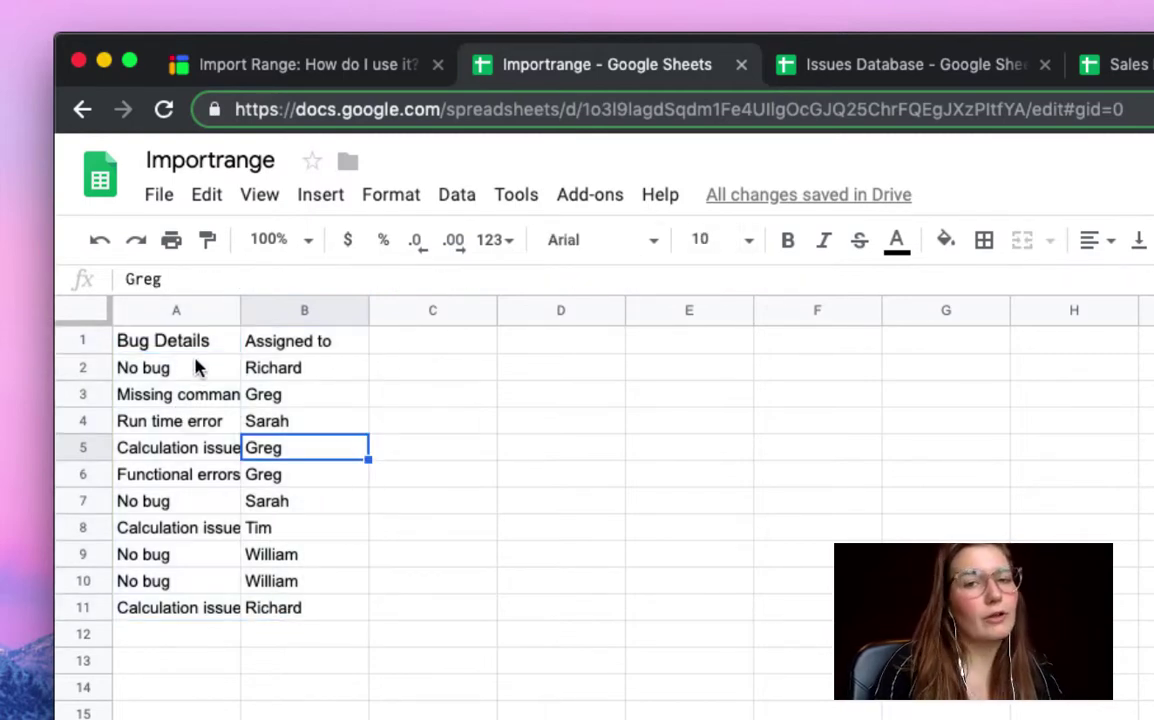